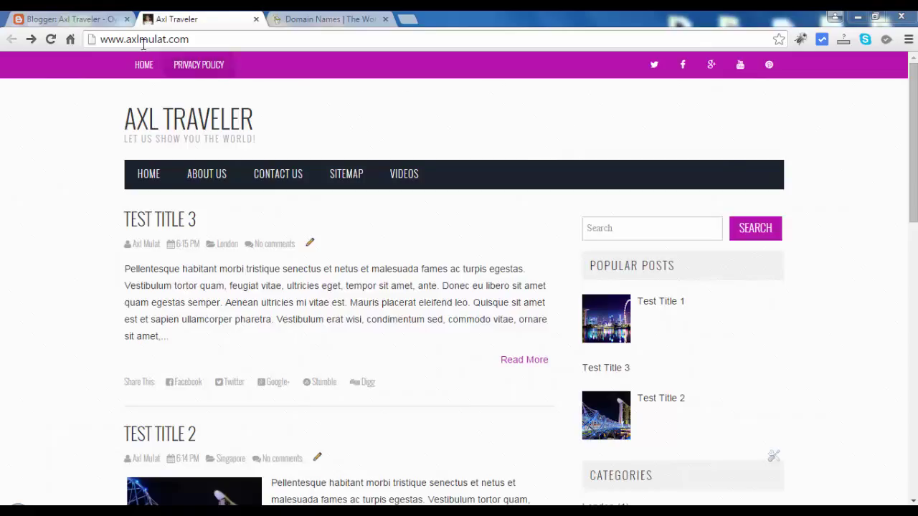
Load axlmulat.com without the www prefix, showing GoDaddy's parked-domain page.
left_click(114, 40)
left_click_drag(113, 40, 92, 39)
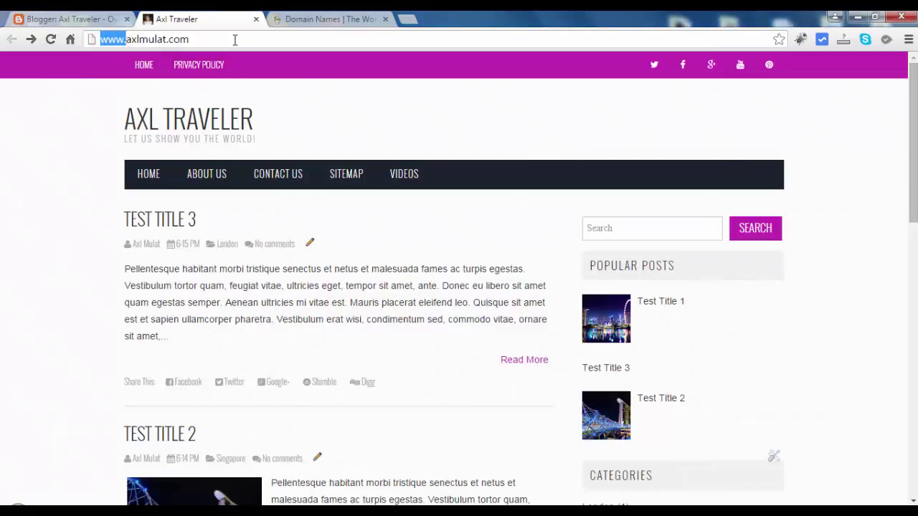
key("BackSpace")
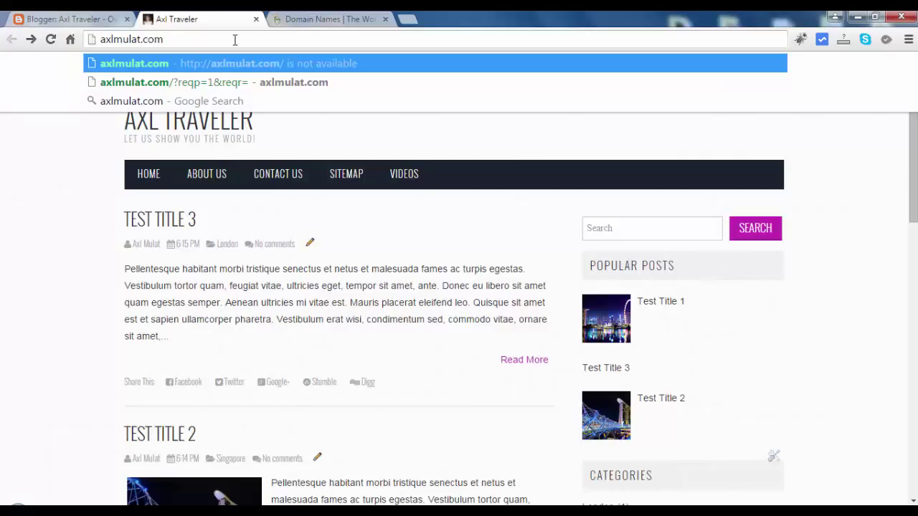
key("Return")
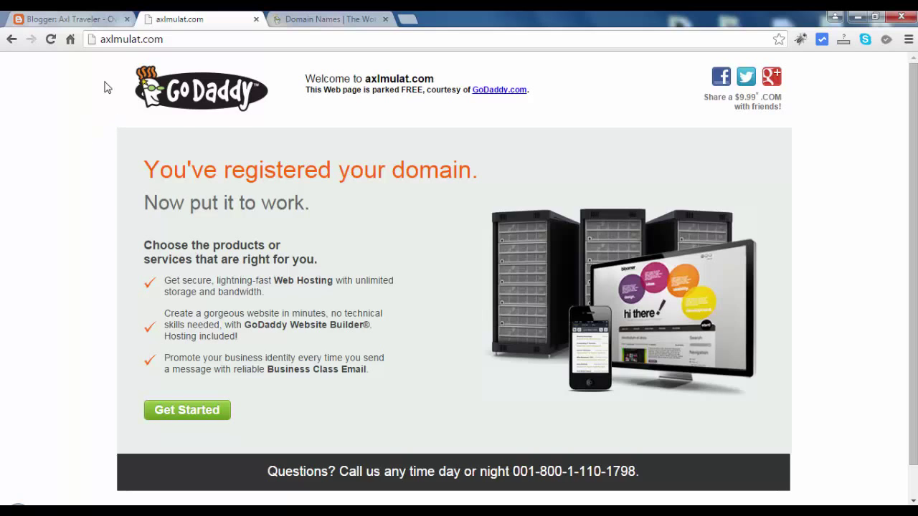
Open the Axl Traveler blog's Basic settings, edit Blog Address, and reach the custom-domain help.
left_click(65, 20)
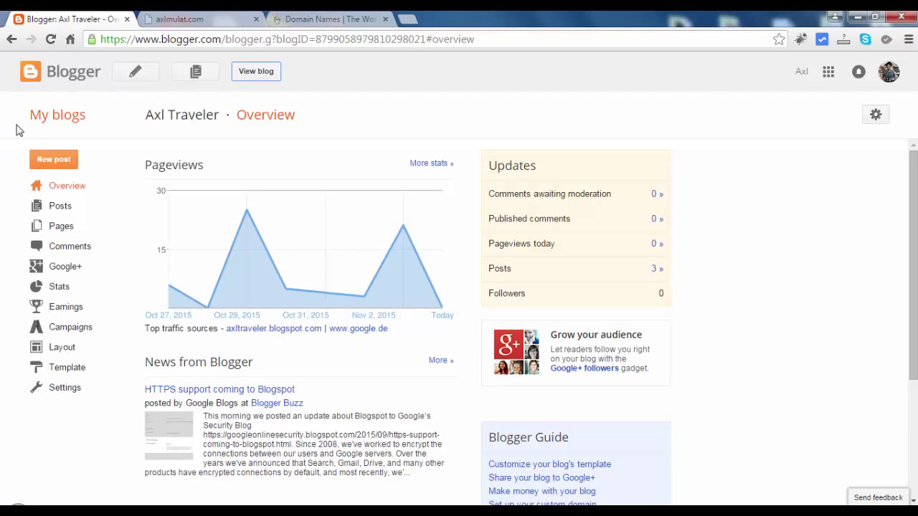
left_click(63, 388)
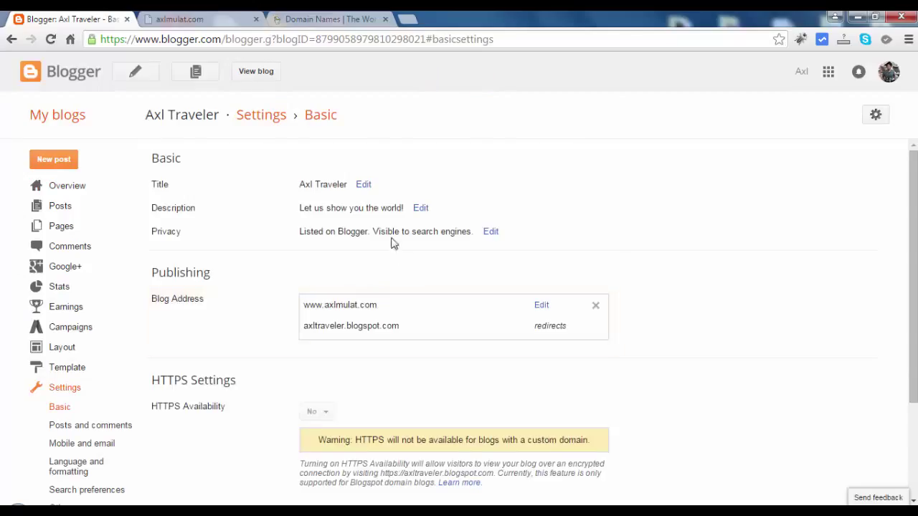
left_click(545, 310)
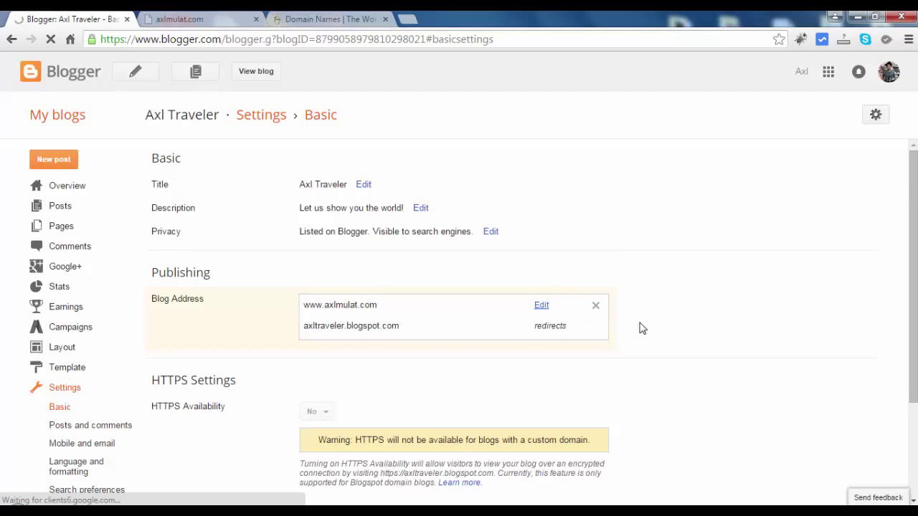
scroll(641, 328, "down", 1)
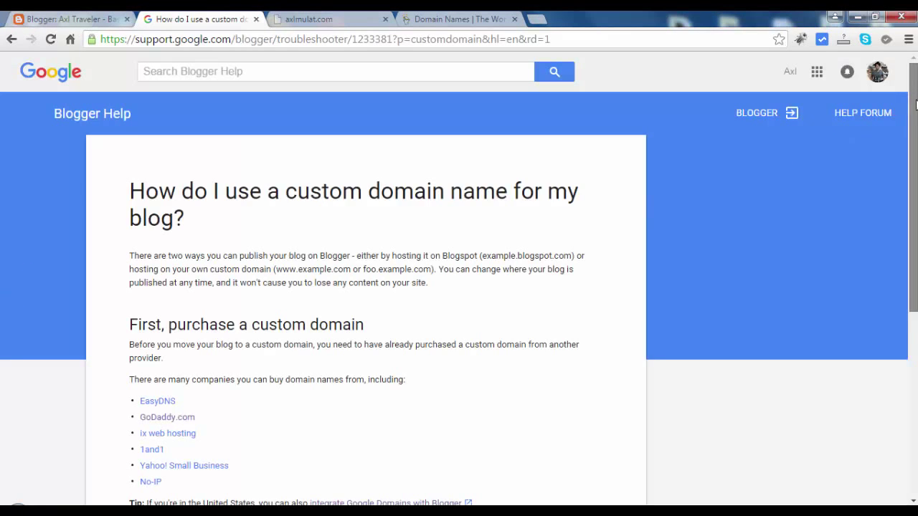
Select 'On a top-level domain' and scroll to the steps listing Google's four A-record IPs.
left_click_drag(914, 104, 915, 286)
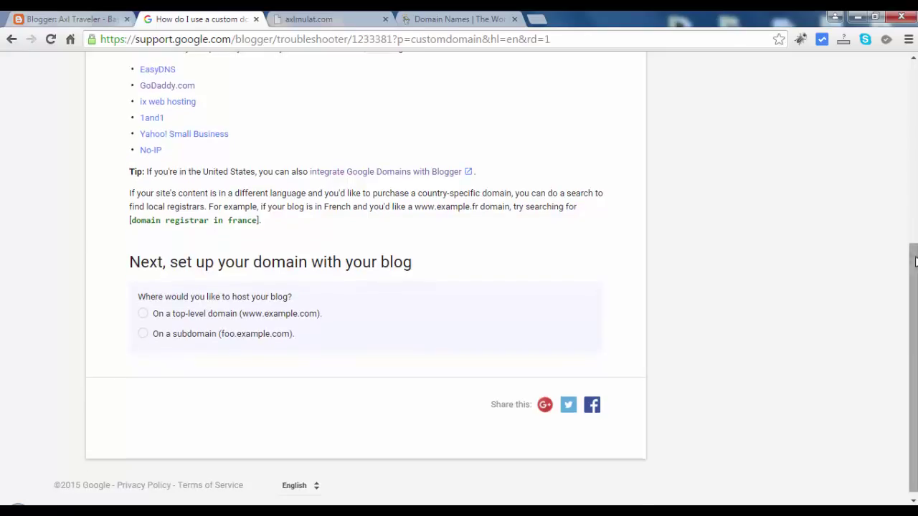
left_click(143, 315)
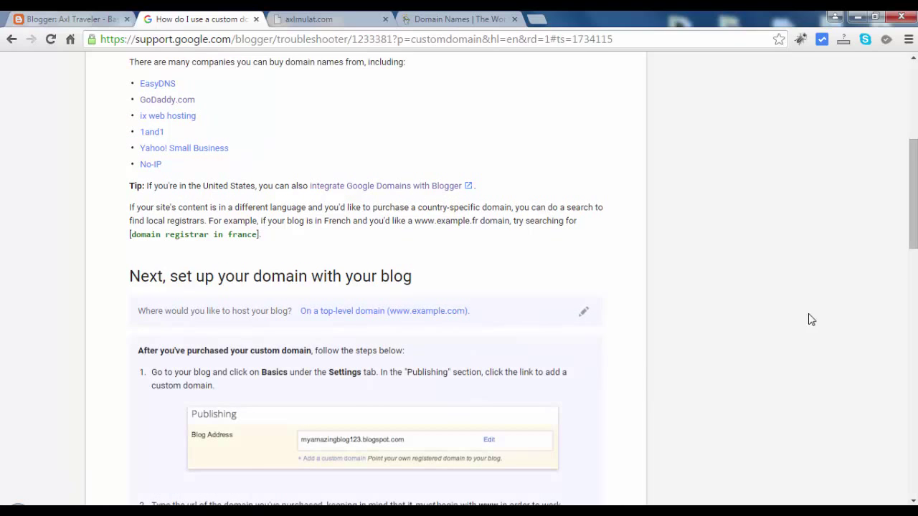
left_click_drag(914, 195, 914, 307)
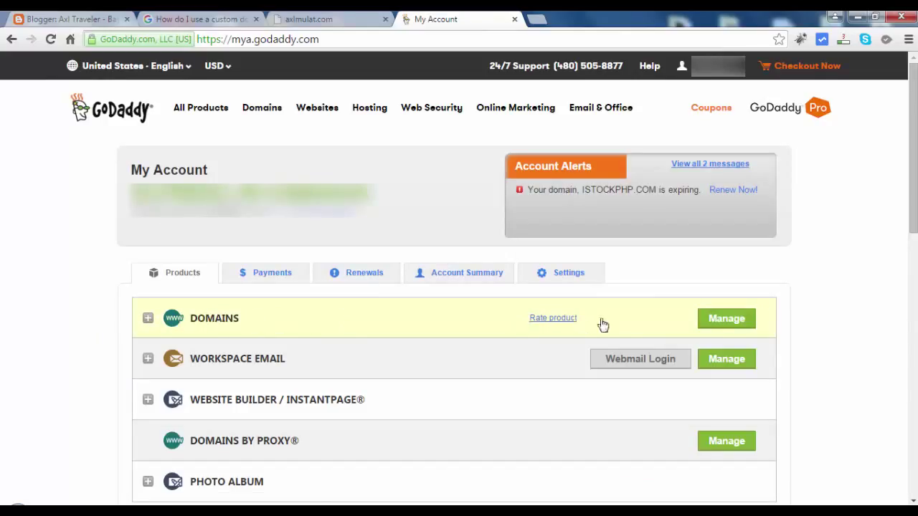
Open Manage DNS for axlmulat.com from the GoDaddy Domains list.
left_click(715, 321)
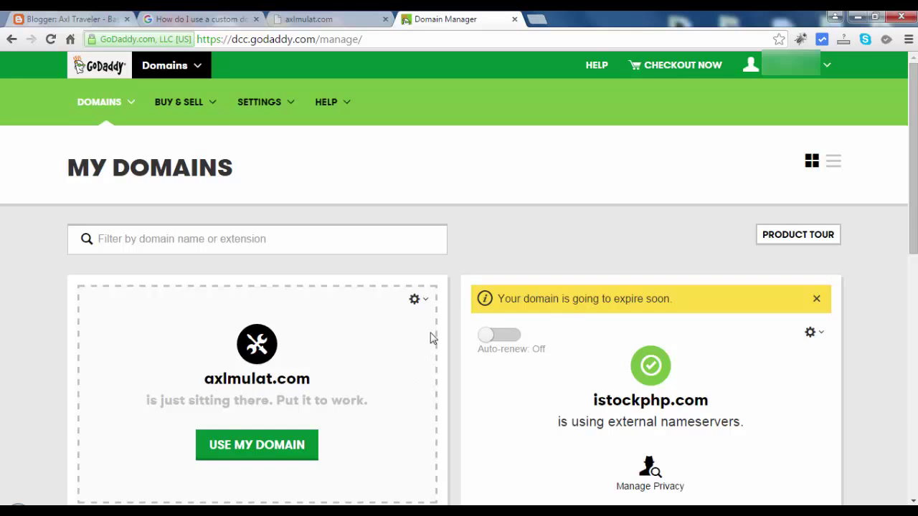
left_click(425, 301)
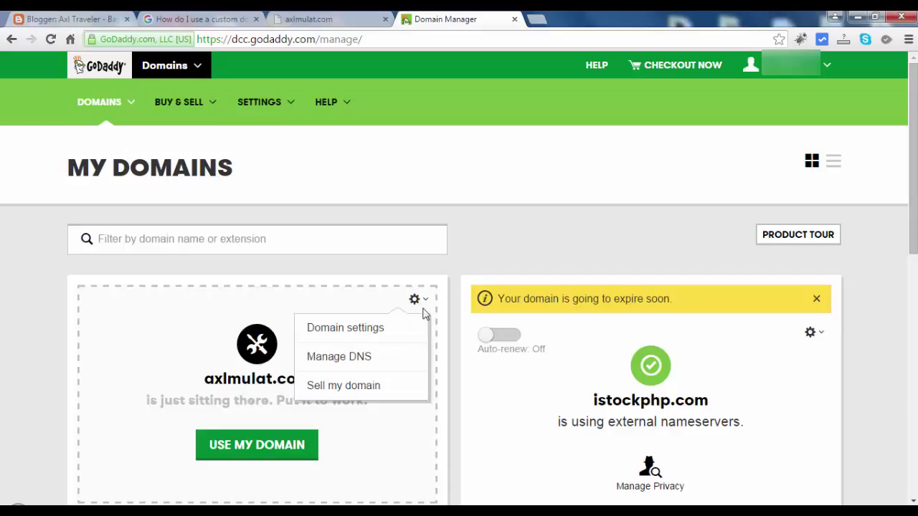
left_click(344, 363)
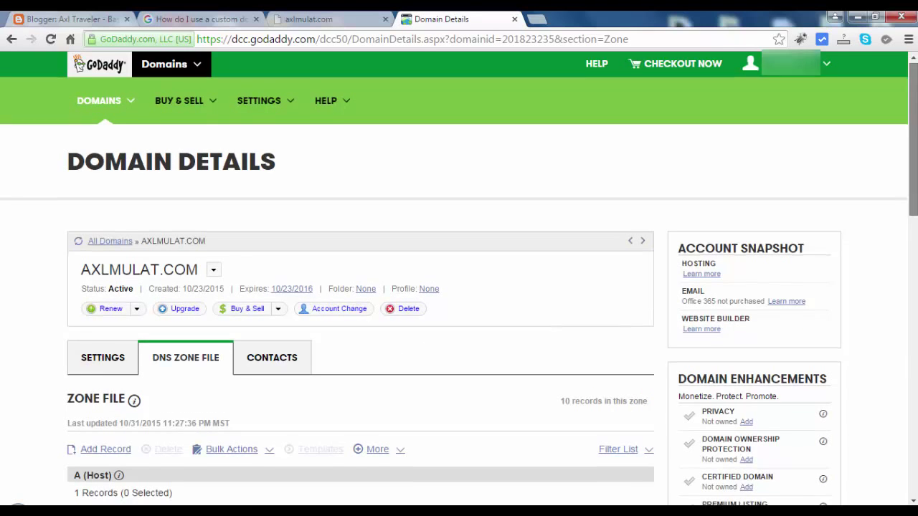
scroll(549, 337, "down", 2)
left_click_drag(914, 180, 528, 301)
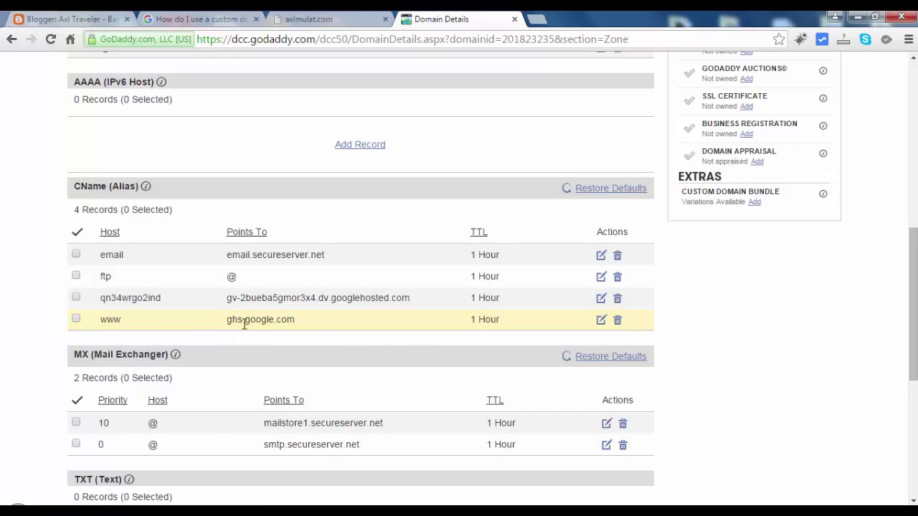
left_click_drag(914, 334, 914, 245)
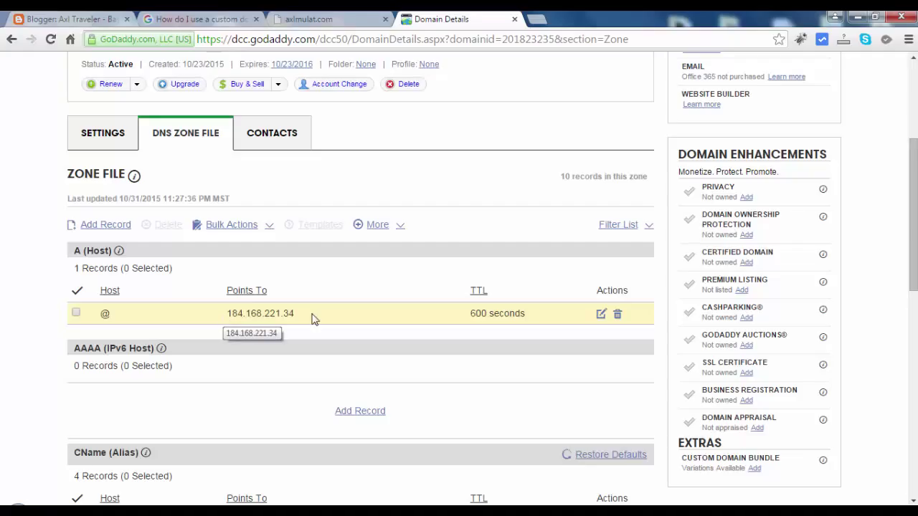
Add an A (Host) record with host @ pointing to 216.239.32.21, copied from the help page.
left_click(117, 228)
left_click(412, 283)
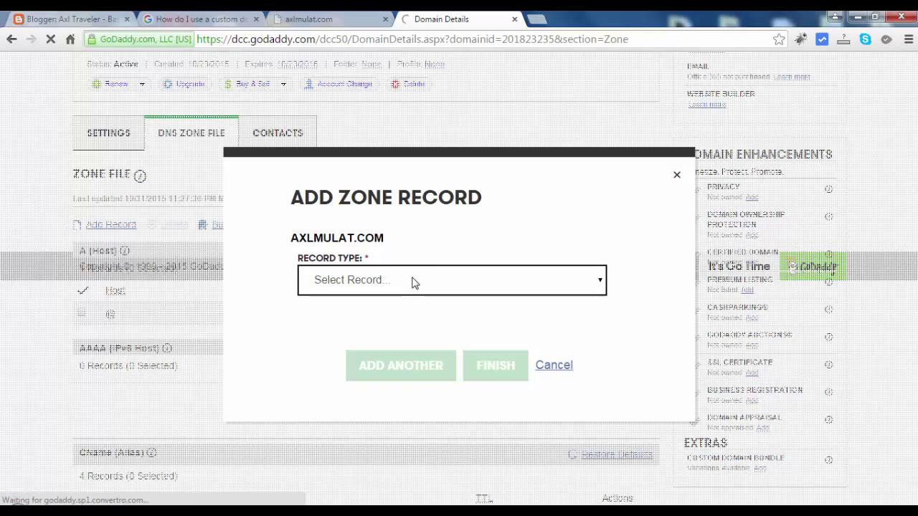
left_click(377, 316)
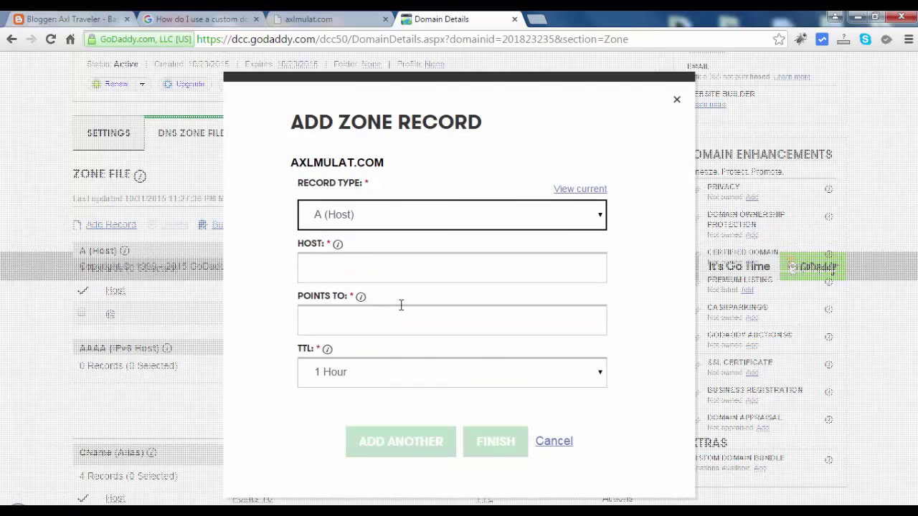
left_click(416, 269)
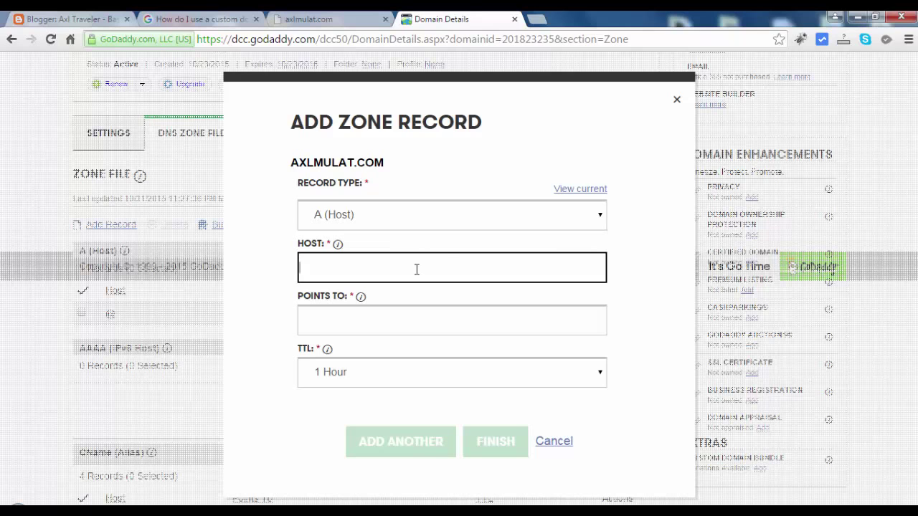
type("@")
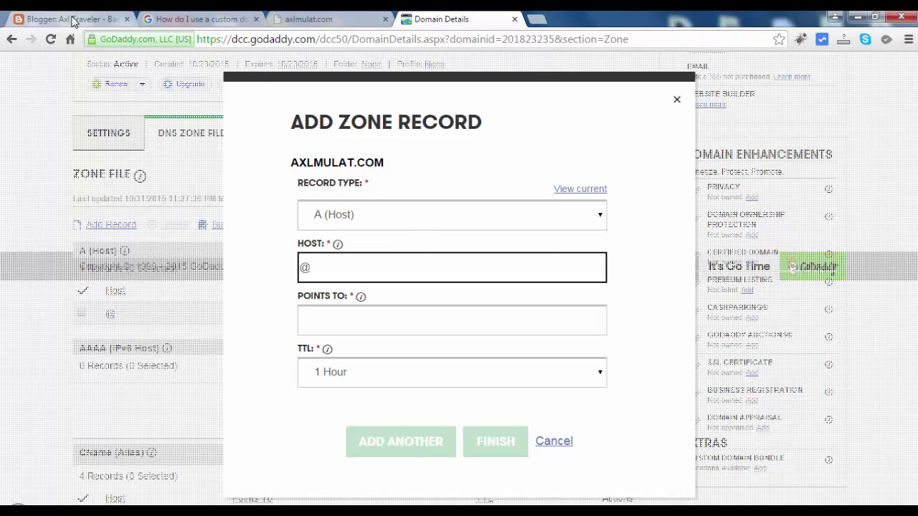
left_click(75, 19)
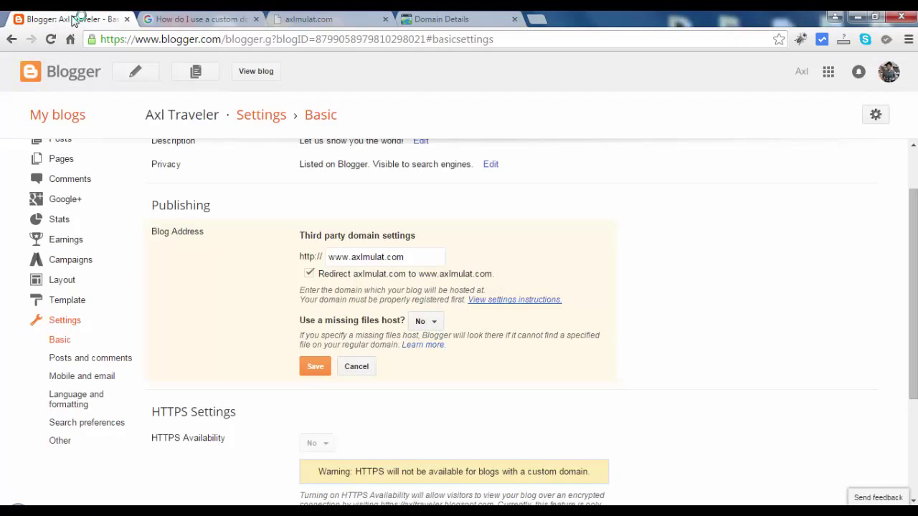
left_click(215, 20)
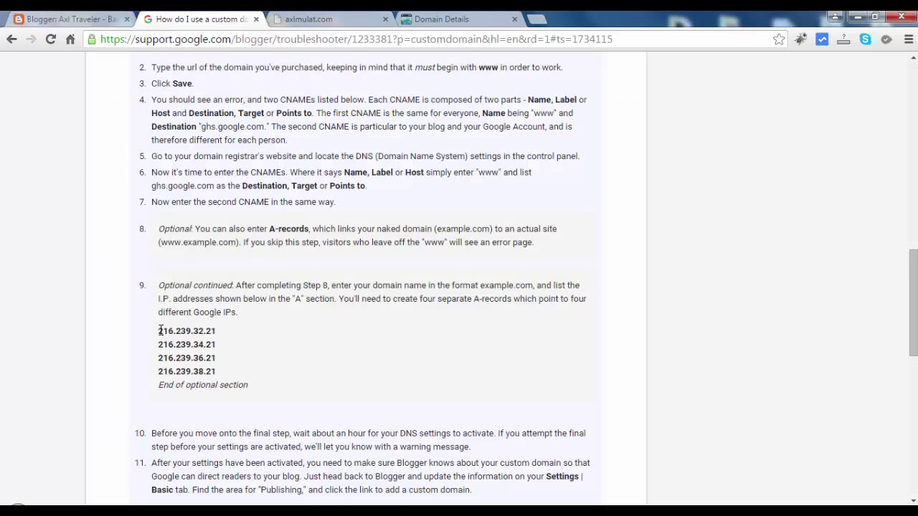
left_click_drag(159, 330, 217, 330)
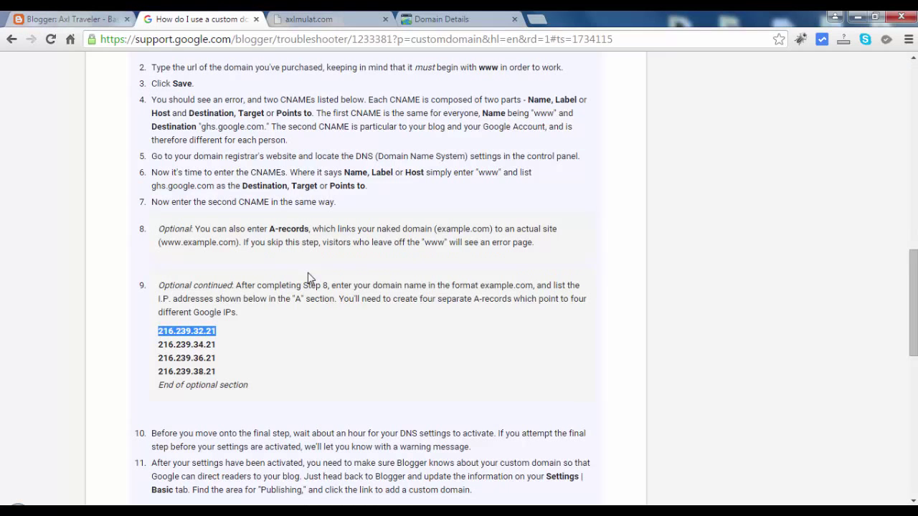
right_click(197, 330)
left_click(234, 345)
left_click(423, 19)
left_click(350, 320)
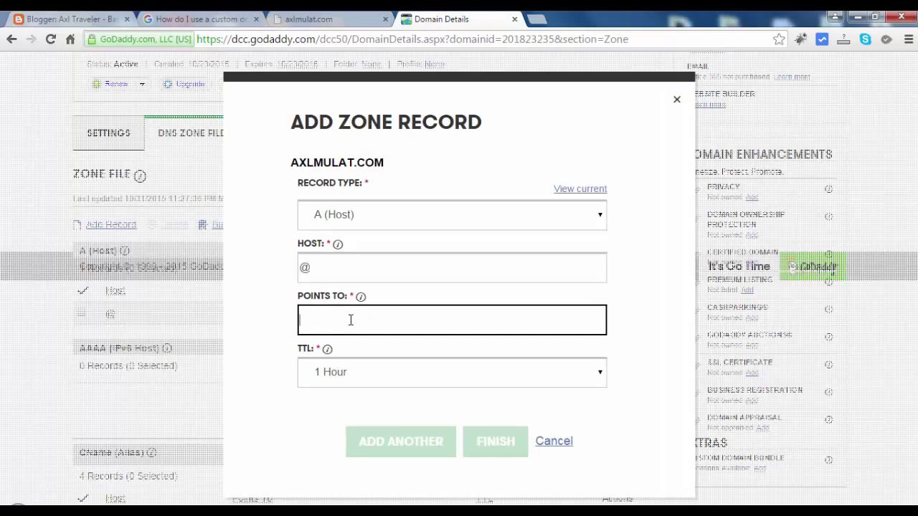
key("ctrl+v")
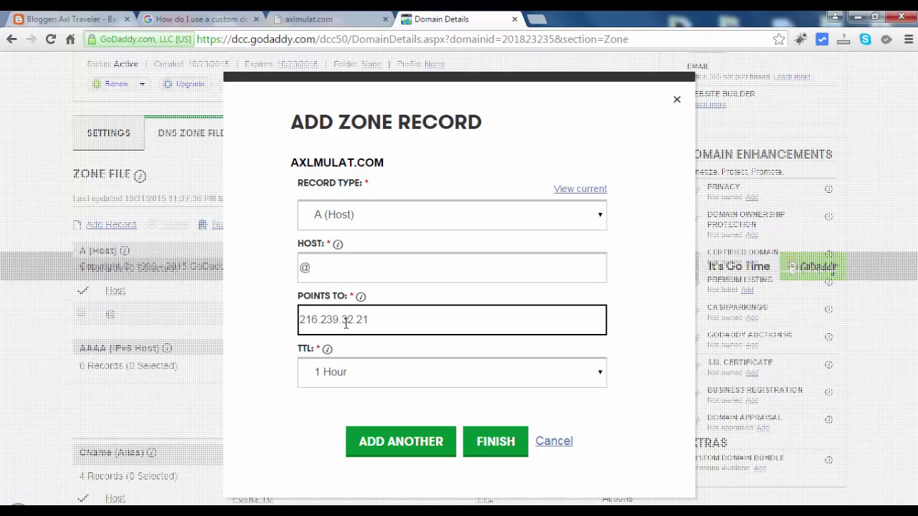
left_click(404, 442)
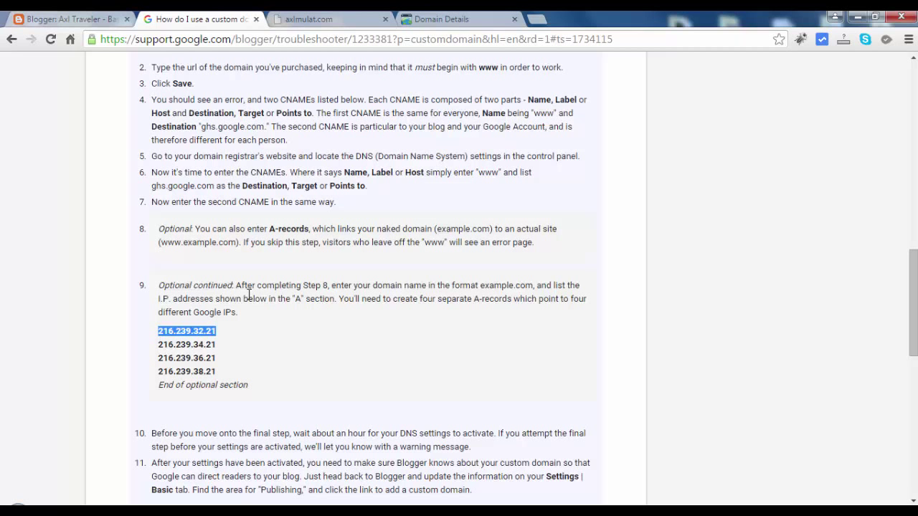
Add a second @ A record pointing to 216.239.34.21.
left_click(199, 20)
left_click_drag(159, 347, 216, 345)
right_click(207, 347)
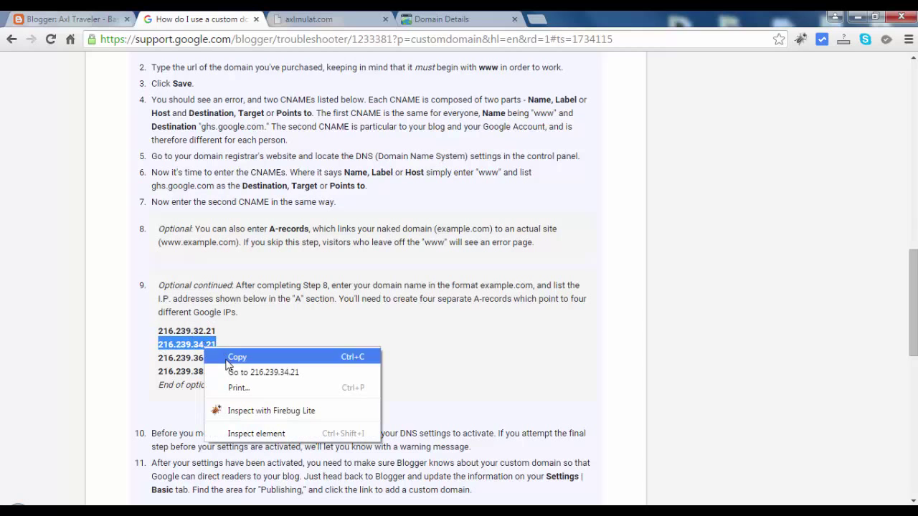
left_click(237, 357)
left_click(430, 20)
left_click(378, 355)
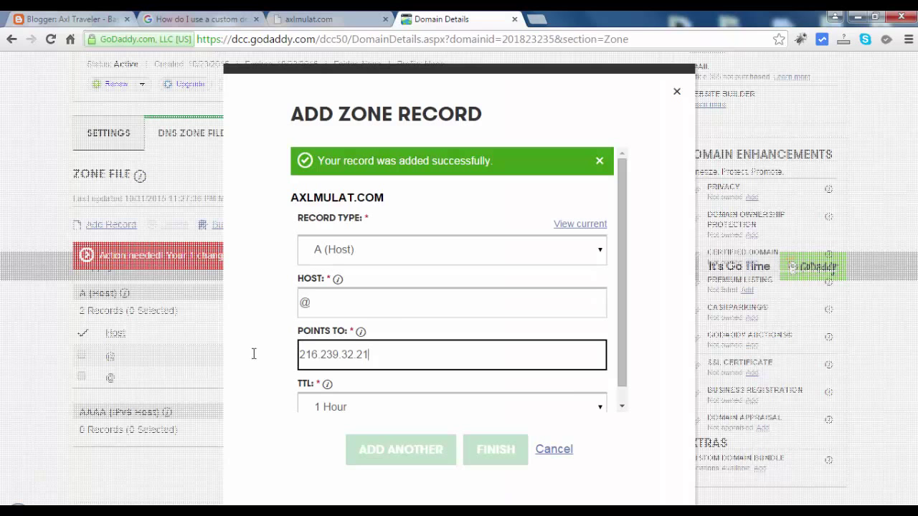
key("ctrl+a")
key("ctrl+v")
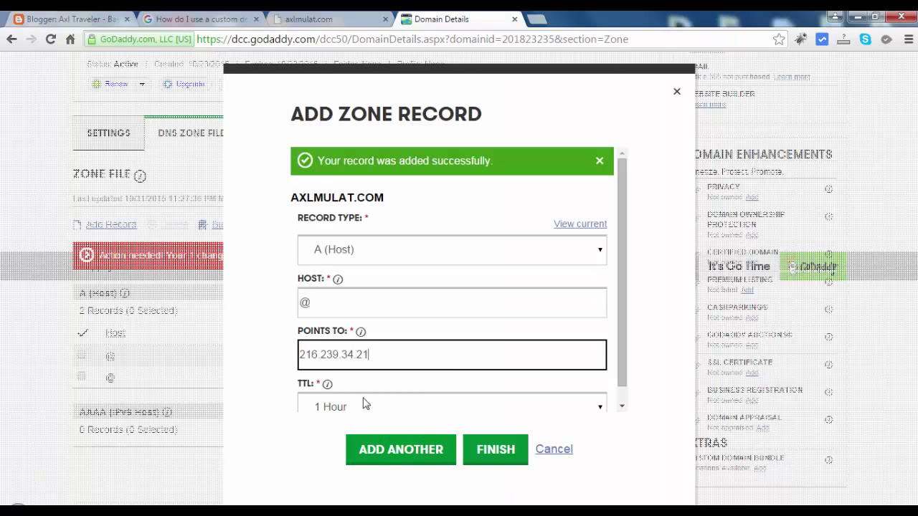
left_click(381, 449)
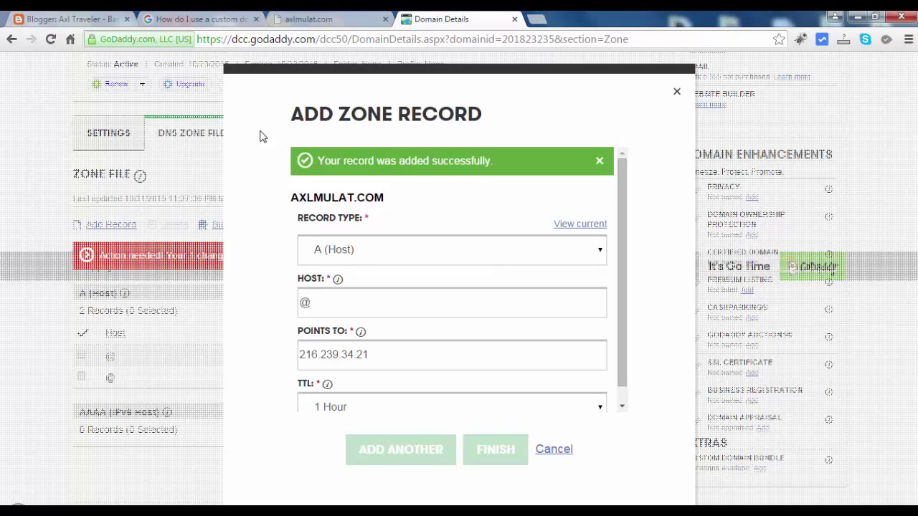
Add a third @ A record pointing to 216.239.36.21.
left_click(195, 18)
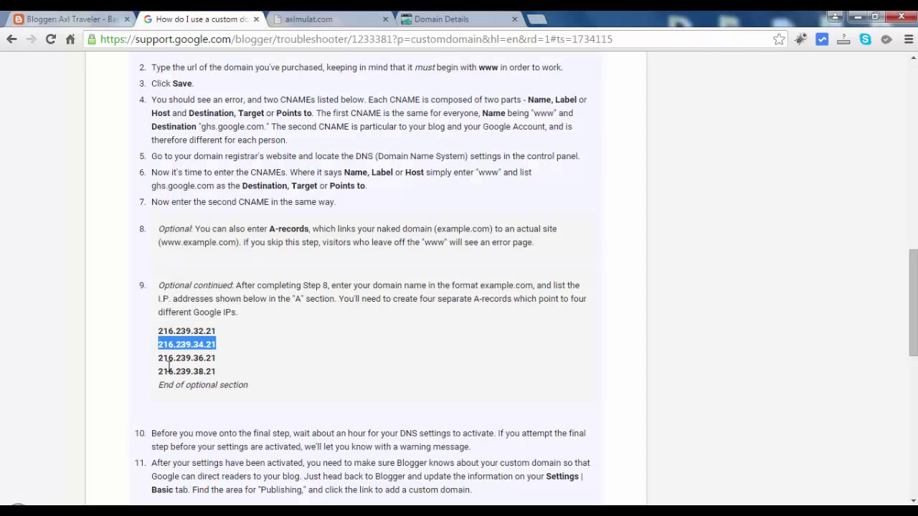
left_click_drag(159, 358, 208, 359)
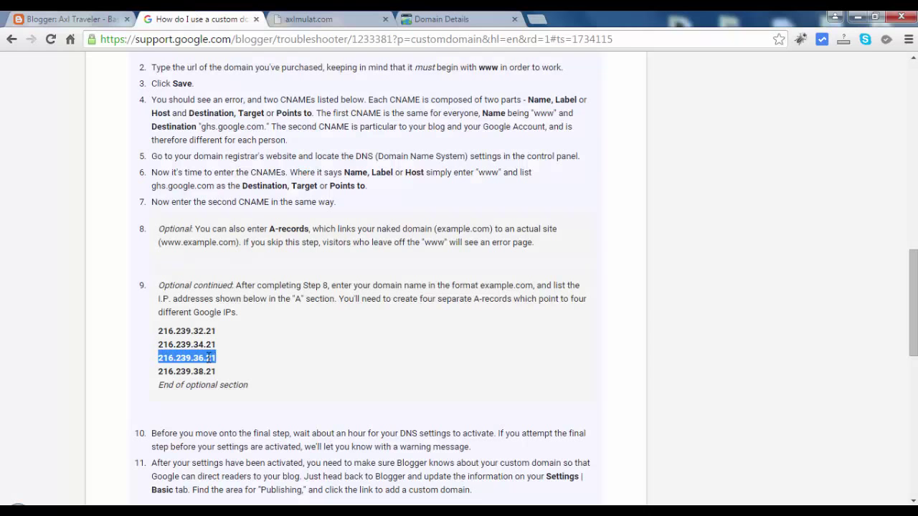
right_click(209, 358)
left_click(247, 366)
left_click(436, 19)
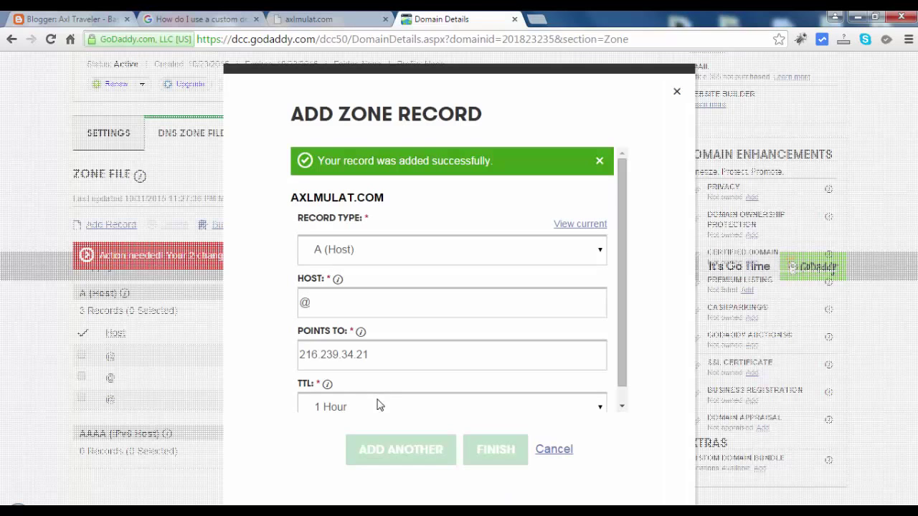
double_click(362, 353)
key("BackSpace")
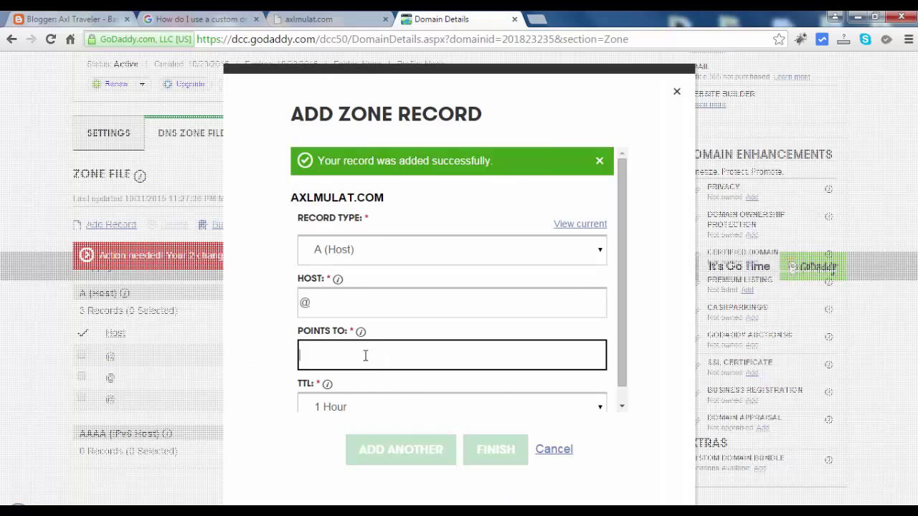
right_click(364, 354)
left_click(398, 206)
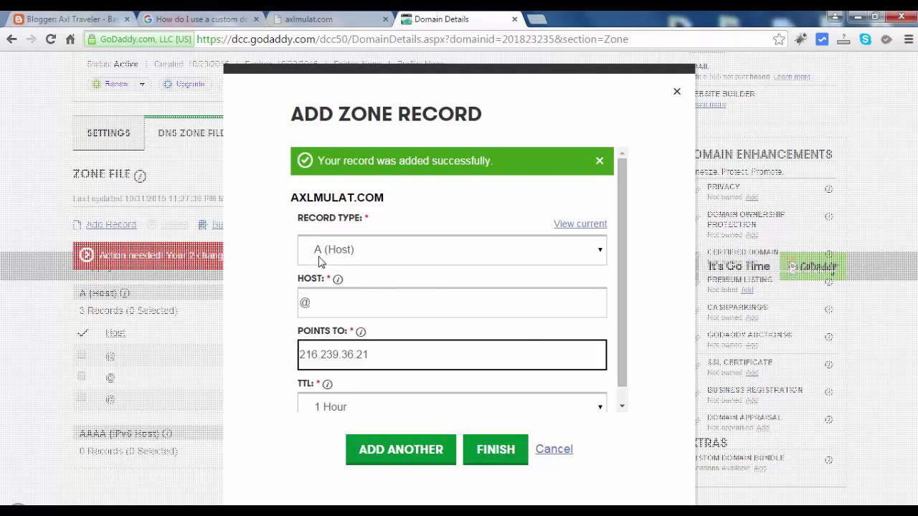
left_click(387, 445)
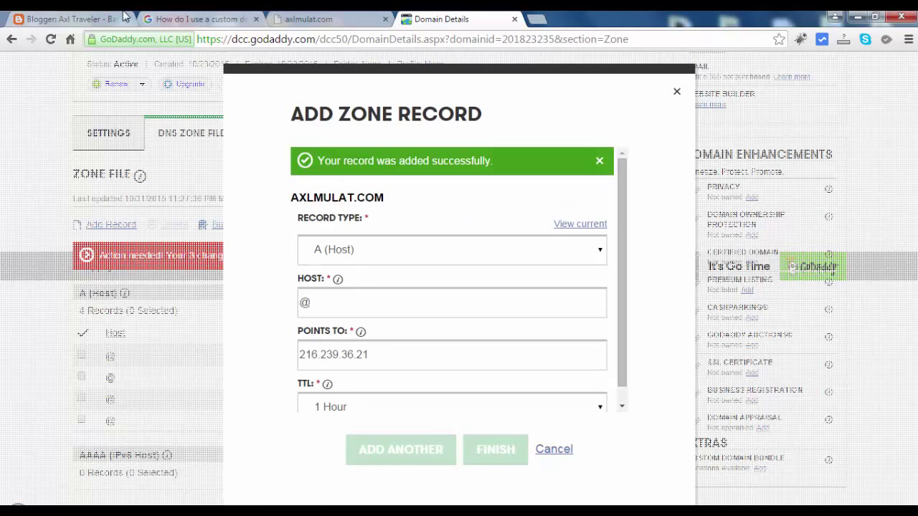
Add the fourth @ A record pointing to 216.239.38.21 and finish the form.
left_click(176, 18)
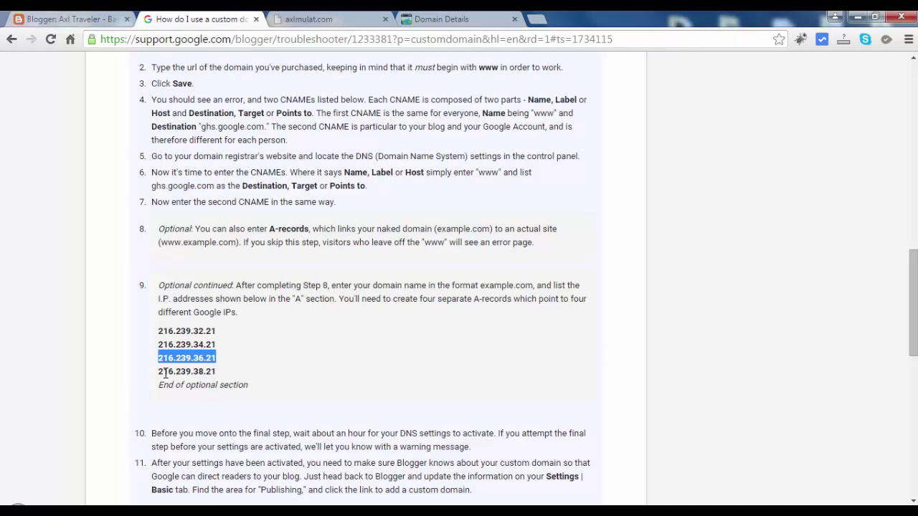
left_click_drag(157, 371, 222, 371)
right_click(193, 369)
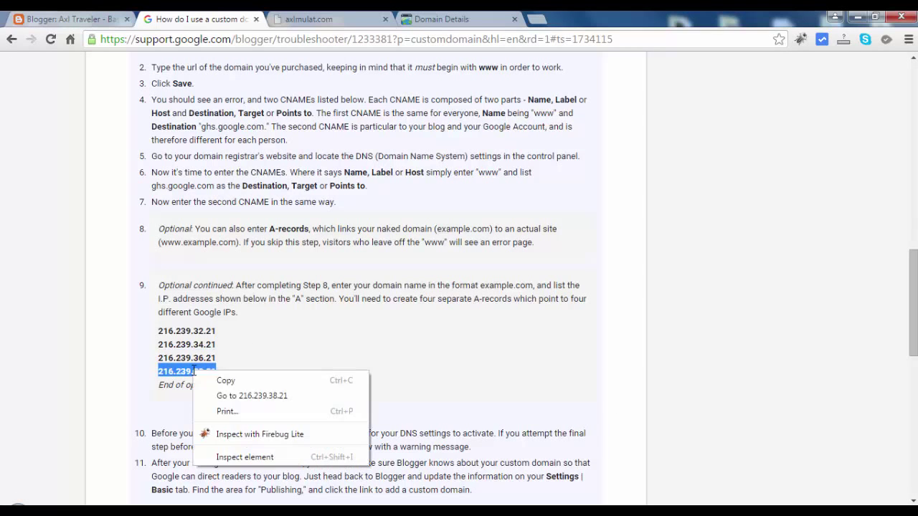
left_click(217, 379)
left_click(451, 19)
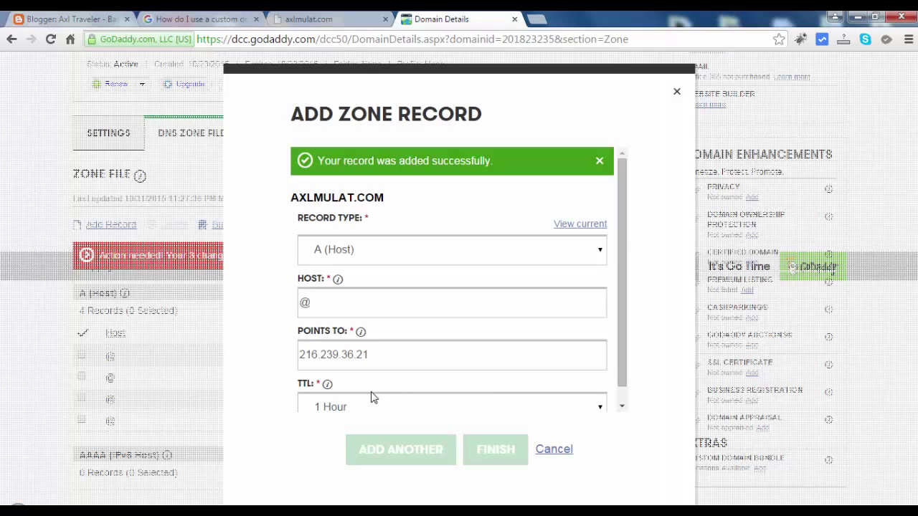
left_click(324, 357)
triple_click(325, 356)
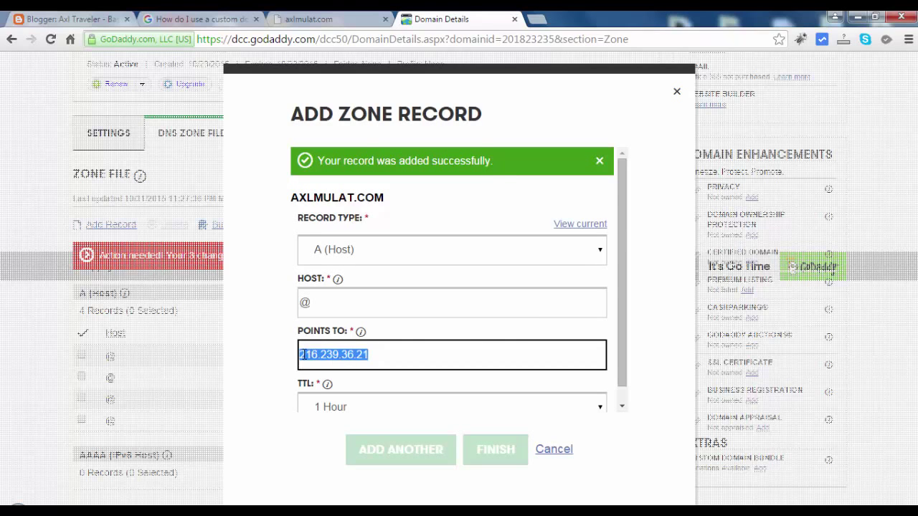
key("BackSpace")
right_click(329, 352)
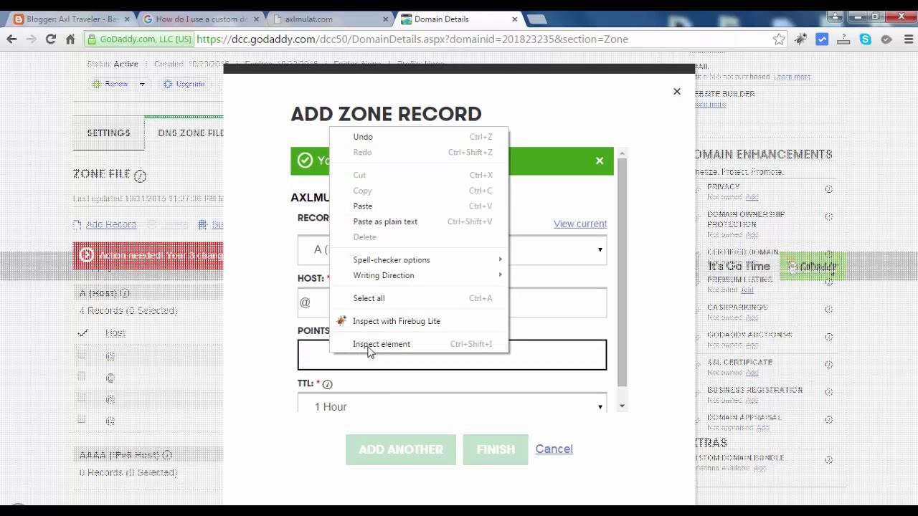
left_click(364, 206)
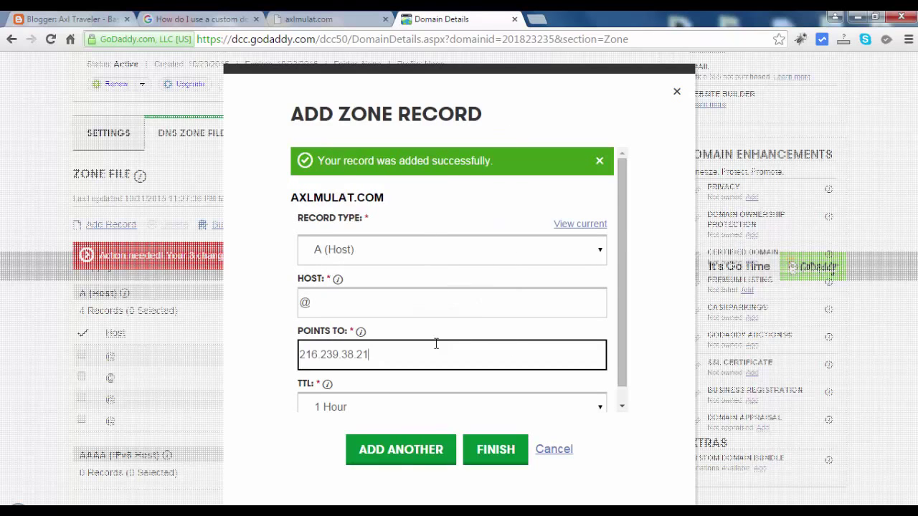
left_click(490, 450)
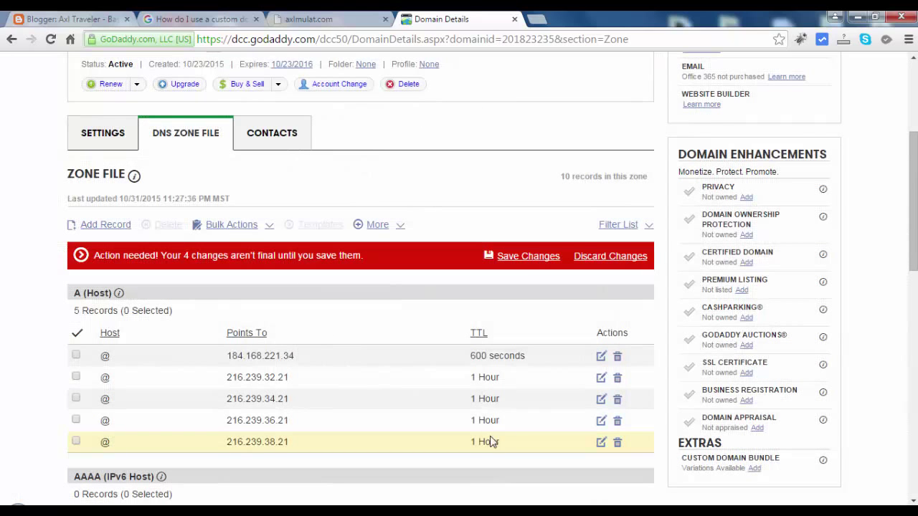
Save the four pending A-record changes, then return to the axlmulat.com tab.
scroll(492, 279, "down", 1)
scroll(429, 240, "down", 1)
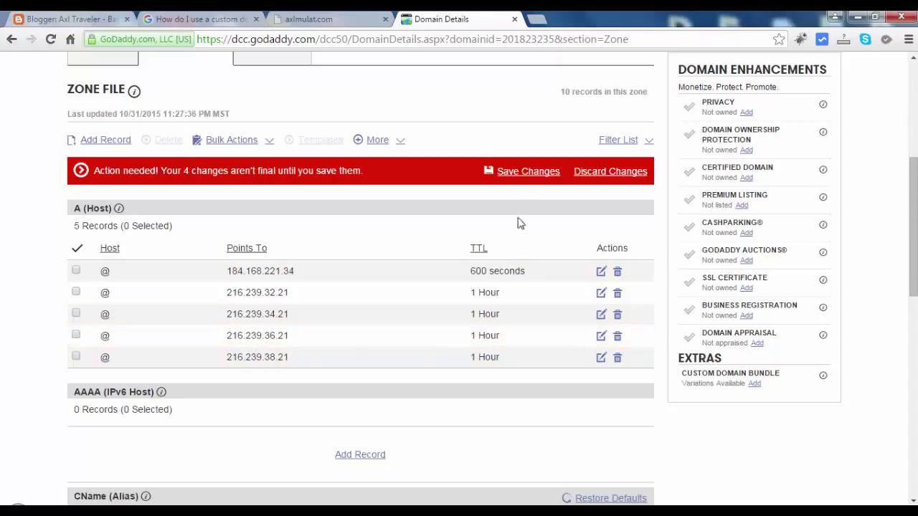
left_click(514, 176)
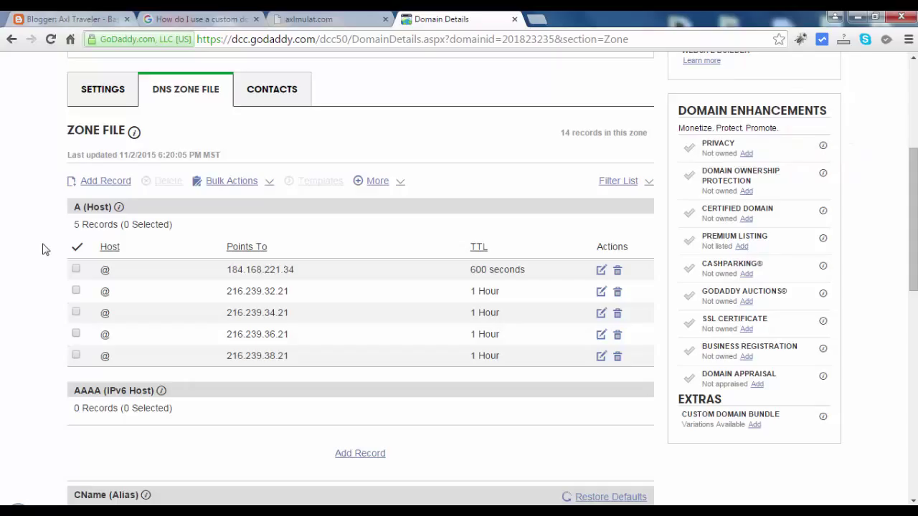
left_click(308, 18)
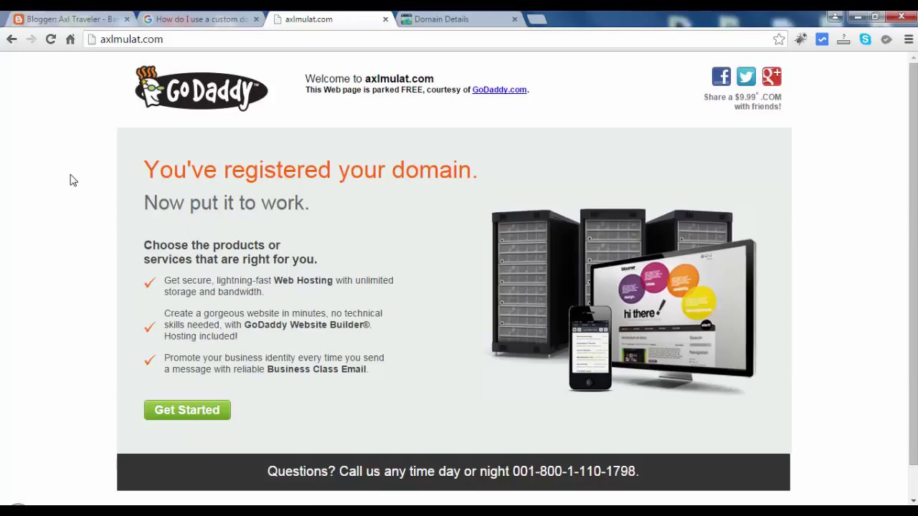
key("F5")
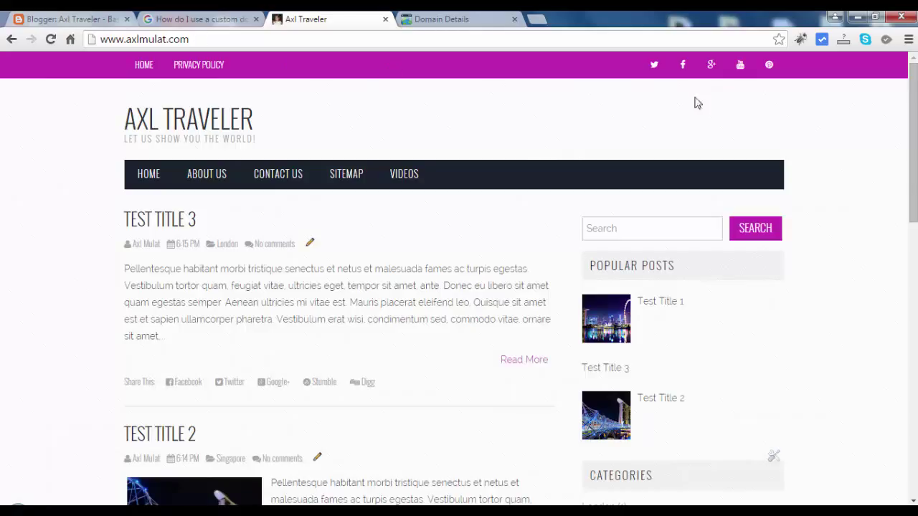
Clear all Chrome browsing data from the beginning of time, then return to the blog tab.
left_click(908, 40)
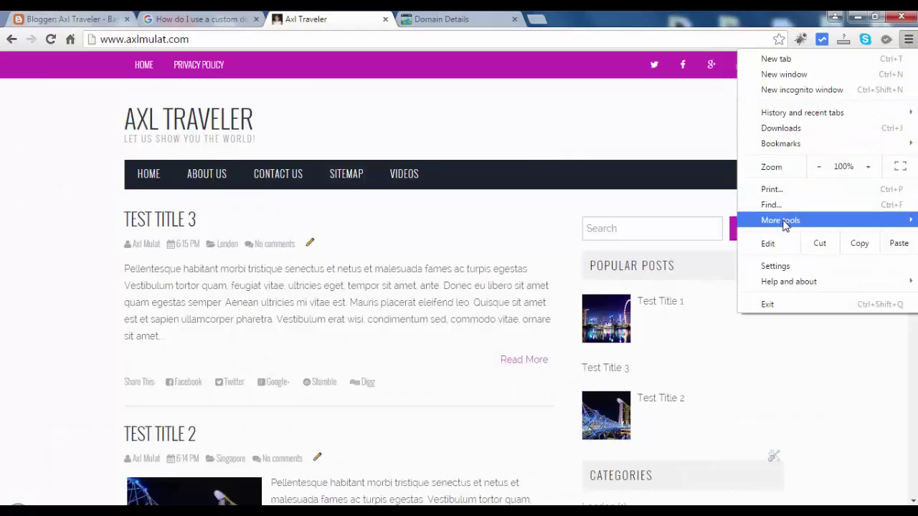
mouse_move(785, 220)
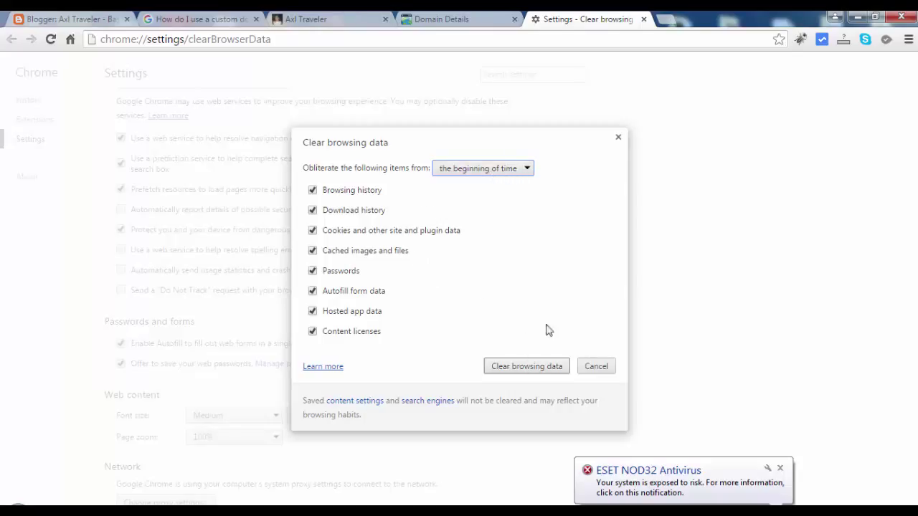
left_click(618, 139)
left_click(308, 19)
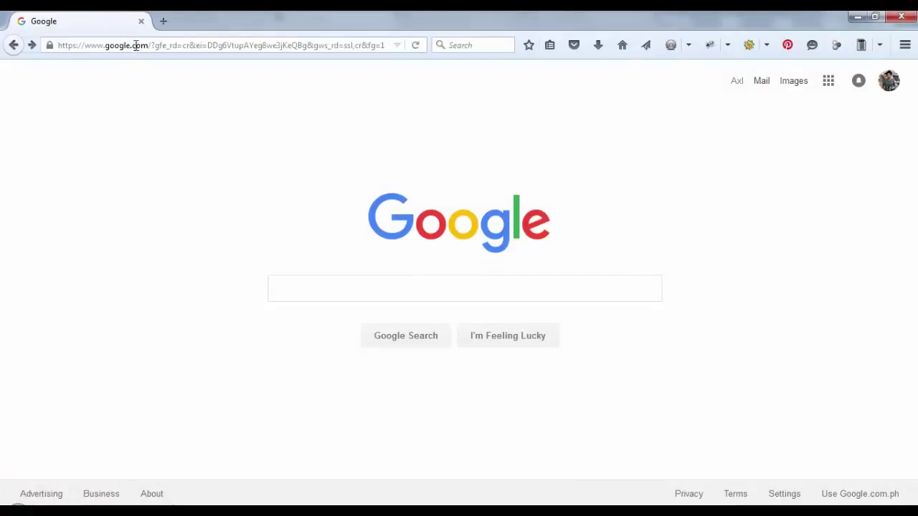
Load axlmulat.com in Firefox to confirm it reaches the blog, then switch back to Chrome.
left_click(135, 45)
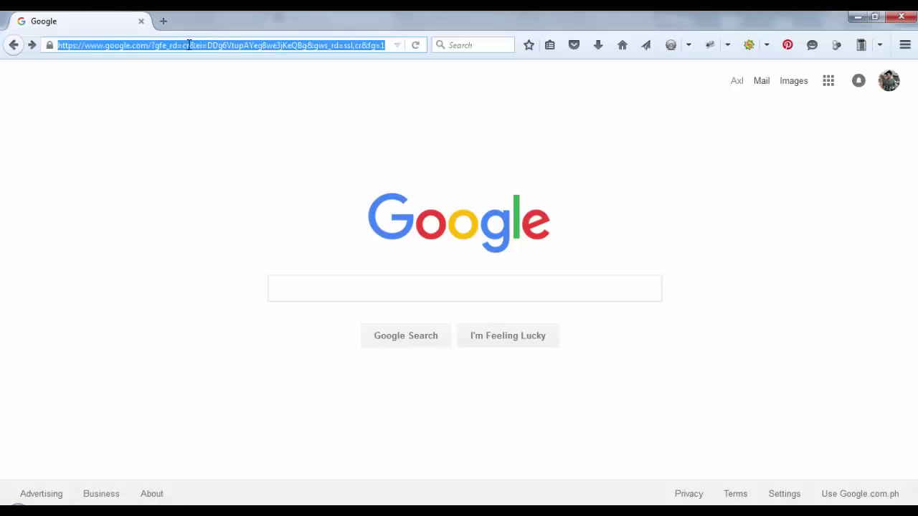
type("axlmulat.com/")
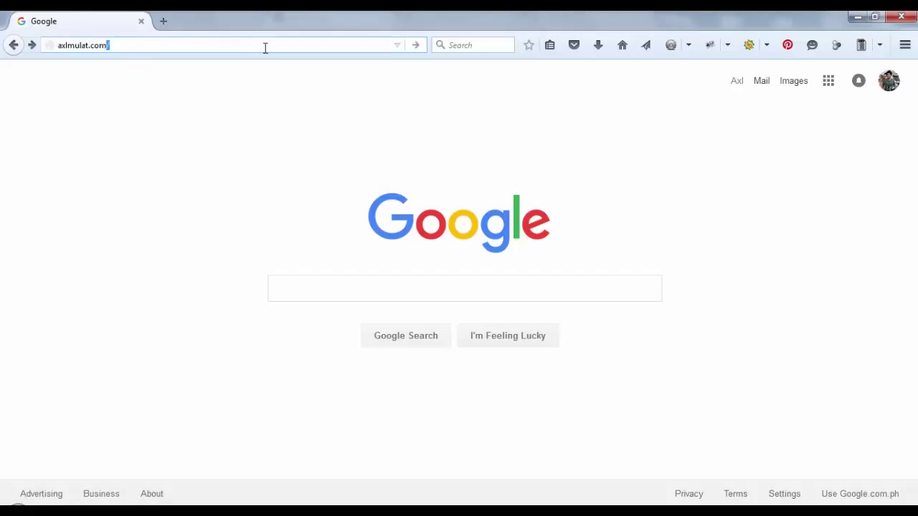
key("Return")
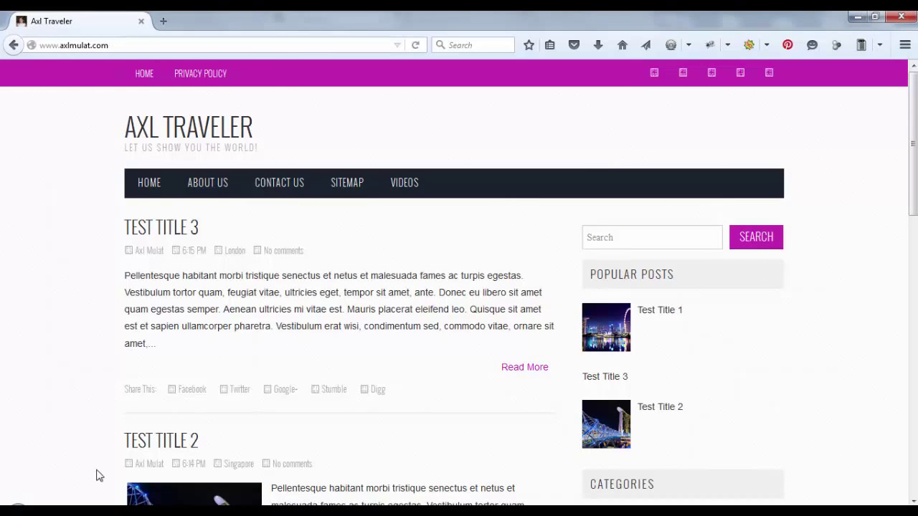
key("alt+Tab")
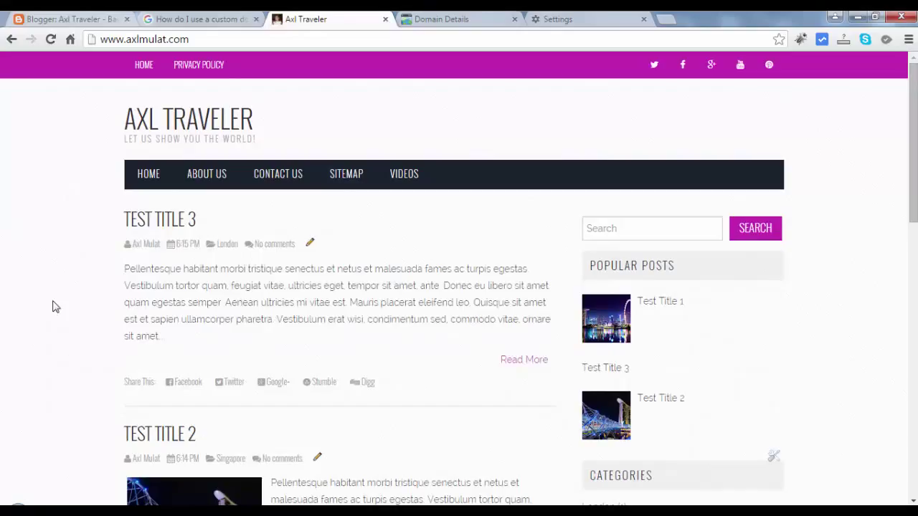